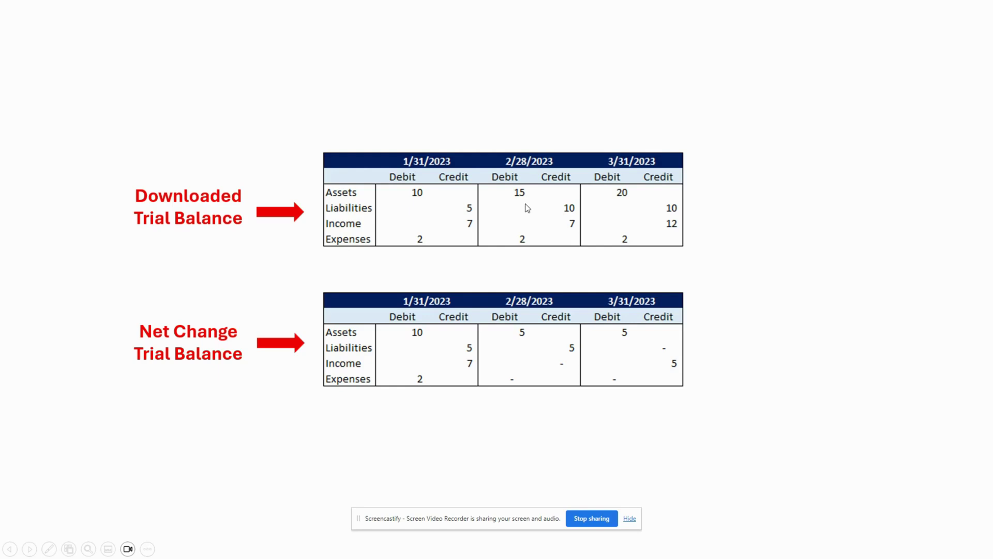
# Step: Reveal the arrows linking the 2/28 and 1/31 debits to show the assets net change of 5
pyautogui.click(515, 226)
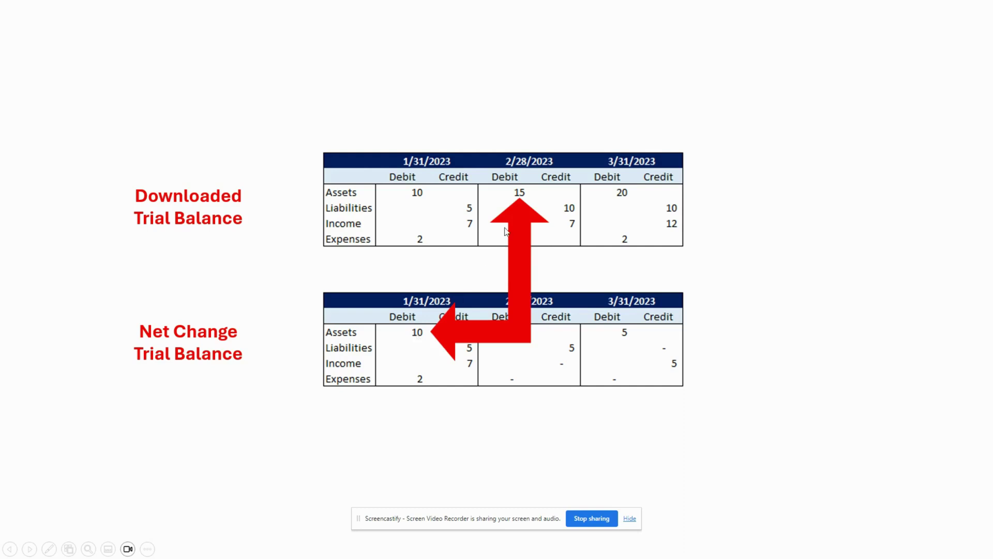
pyautogui.click(486, 188)
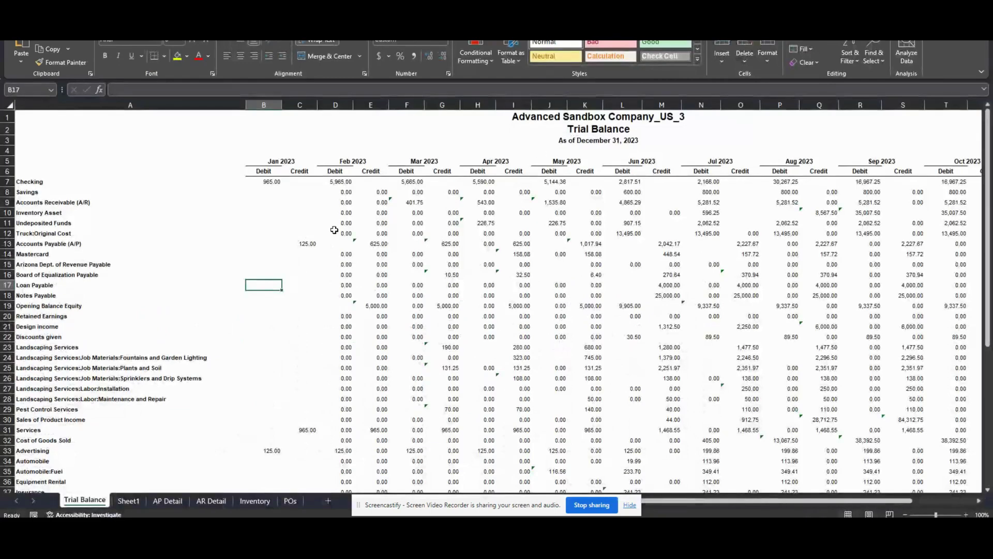
# Step: Inspect the Trial Balance sheet's H12 formula, report title and monthly figures
pyautogui.click(480, 233)
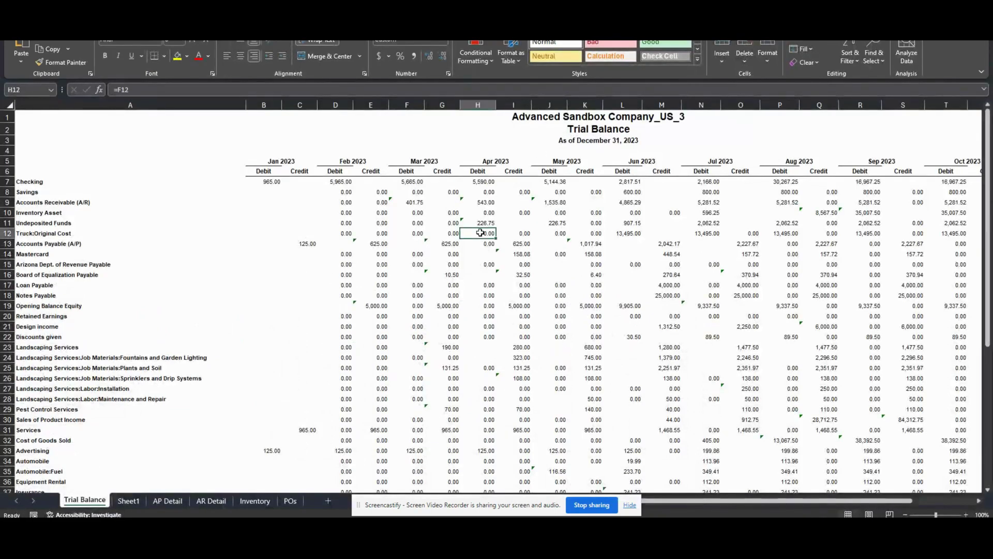
pyautogui.click(533, 119)
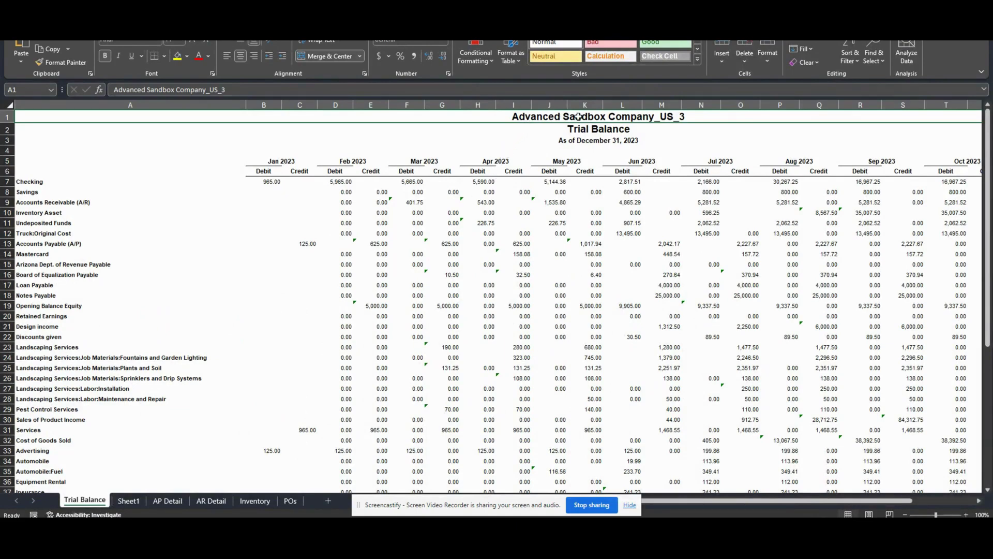
pyautogui.moveTo(280, 162); pyautogui.dragTo(845, 388)
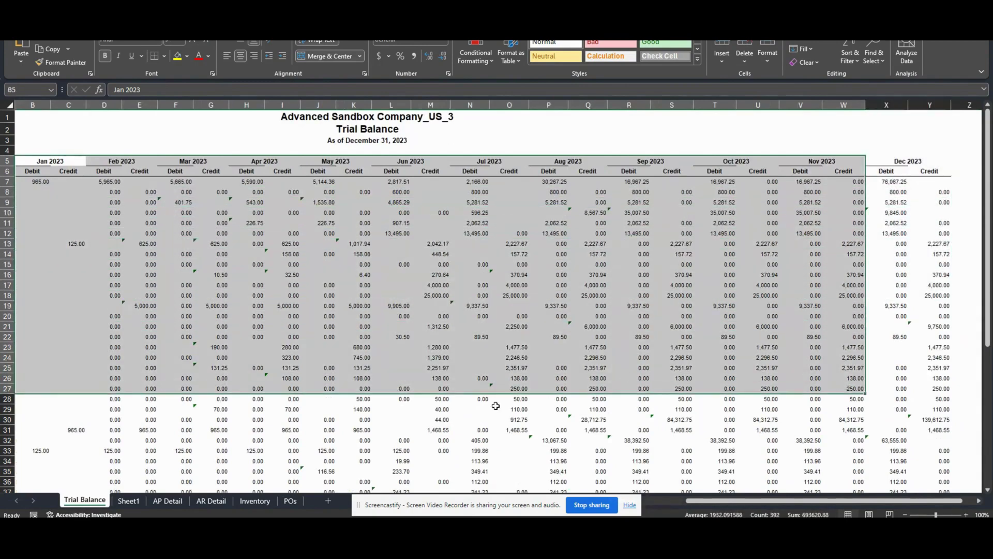
# Step: On Sheet1, review the Sandbox and NetSuite account-mapping columns, starting at the Design income row
pyautogui.click(129, 501)
pyautogui.click(155, 249)
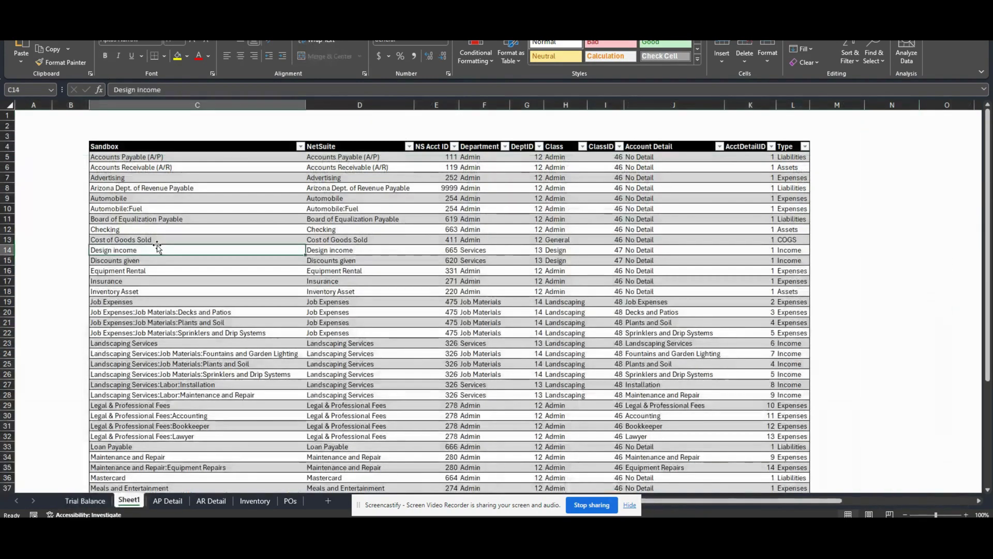
pyautogui.click(180, 147)
pyautogui.click(190, 101)
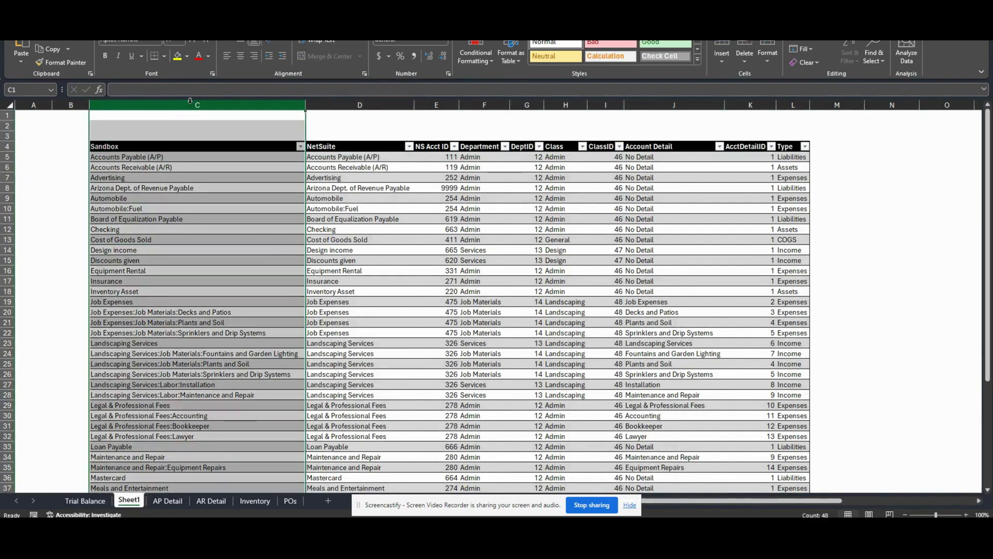
pyautogui.moveTo(190, 101); pyautogui.dragTo(345, 100)
pyautogui.click(345, 100)
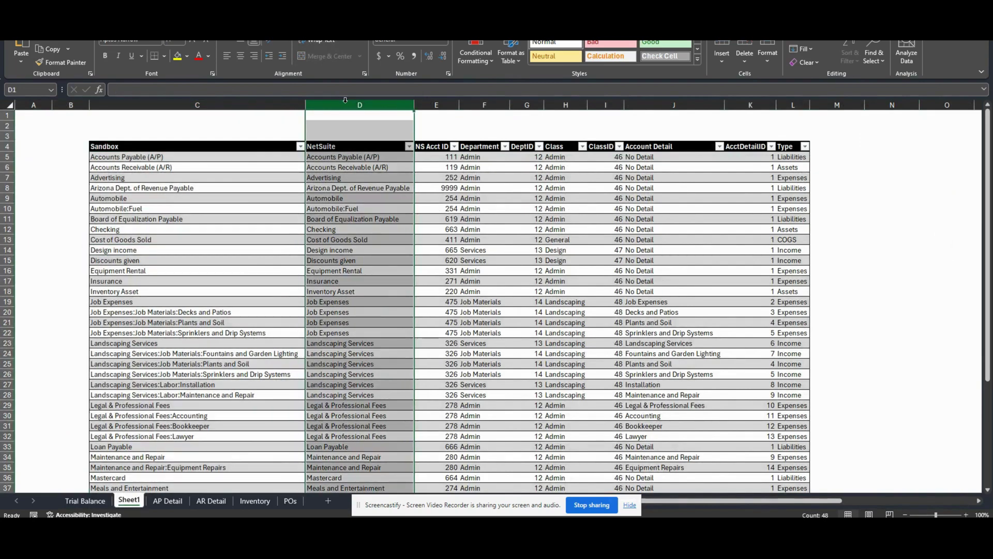
# Step: Check the mapped NS account ID 119, department 12, class 46 and Account Detail entries
pyautogui.click(436, 105)
pyautogui.click(440, 164)
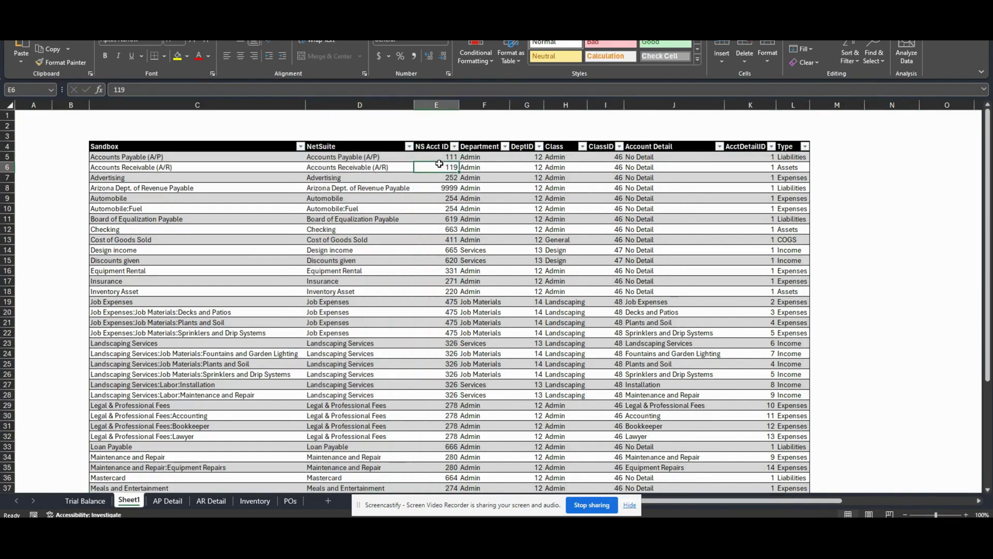
pyautogui.click(530, 156)
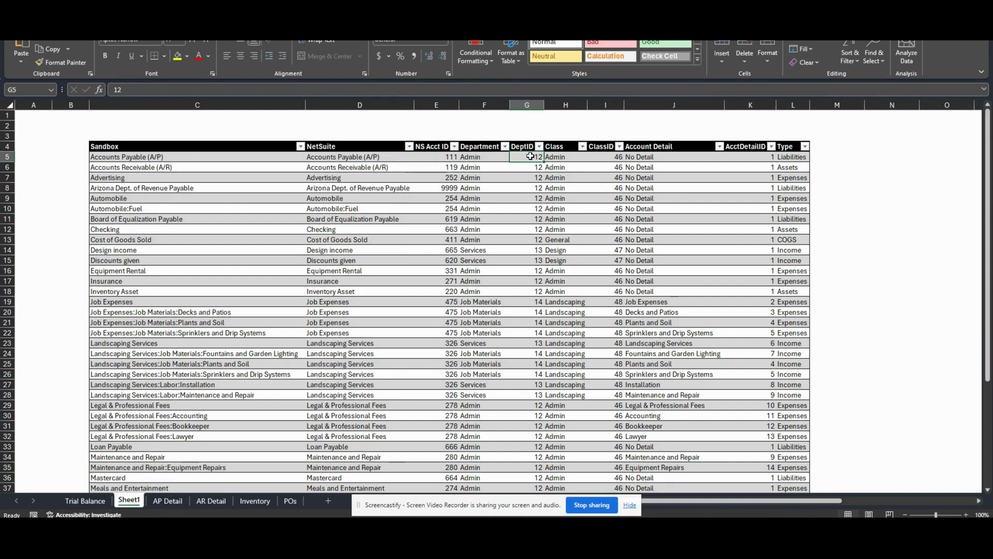
pyautogui.click(590, 158)
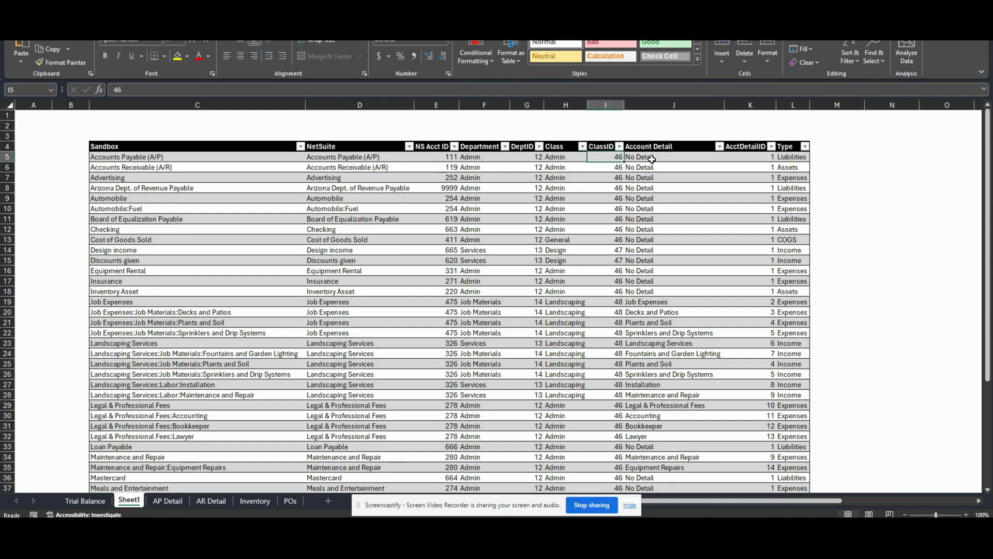
pyautogui.click(669, 160)
pyautogui.moveTo(663, 198); pyautogui.dragTo(660, 381)
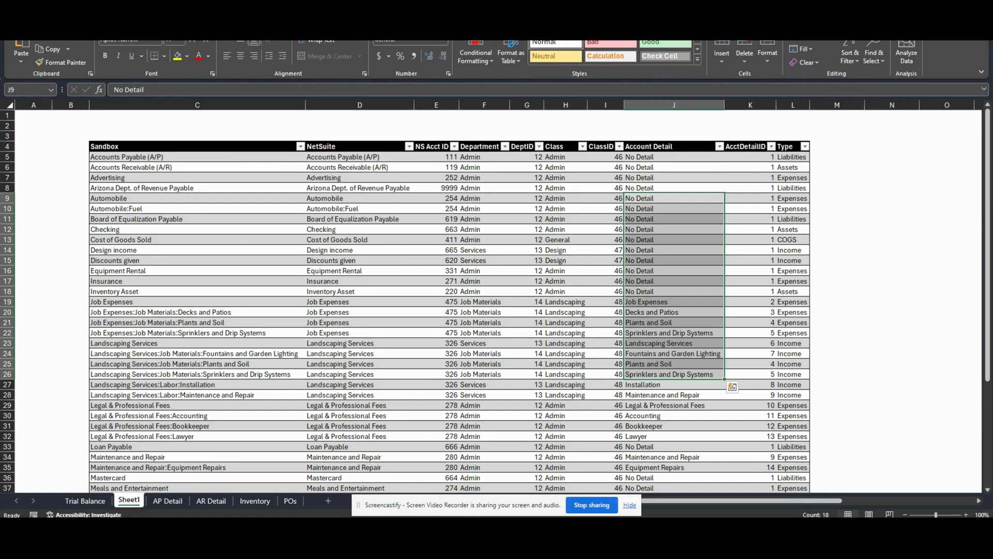
pyautogui.hotkey('alt', 'Tab')
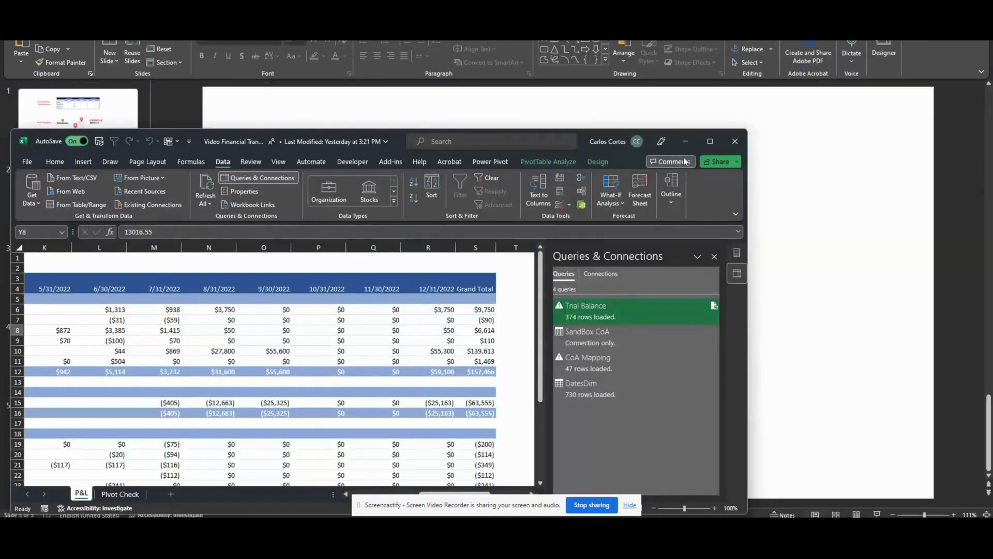
# Step: Maximize the P&L workbook and look over its data queries beside the pivot
pyautogui.click(710, 141)
pyautogui.click(549, 239)
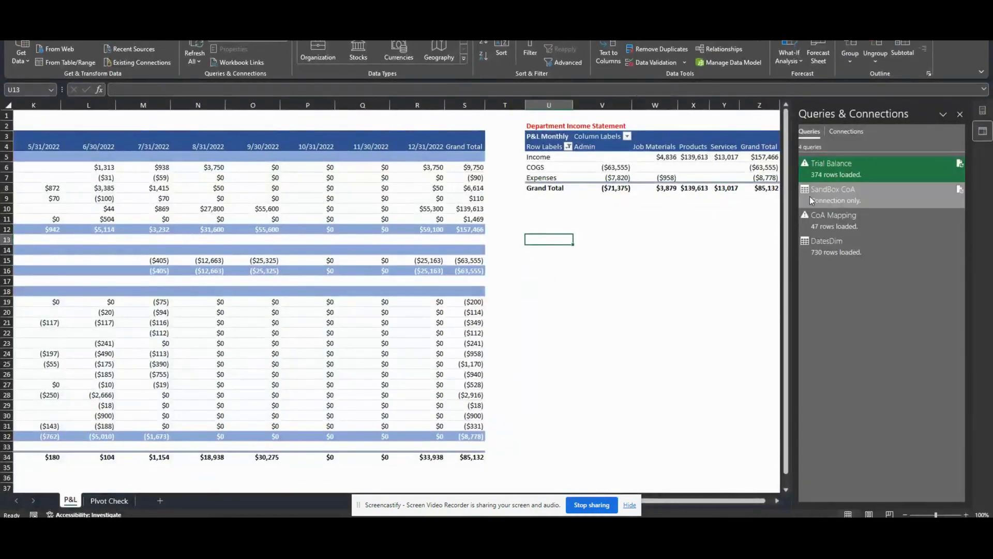
pyautogui.moveTo(838, 166)
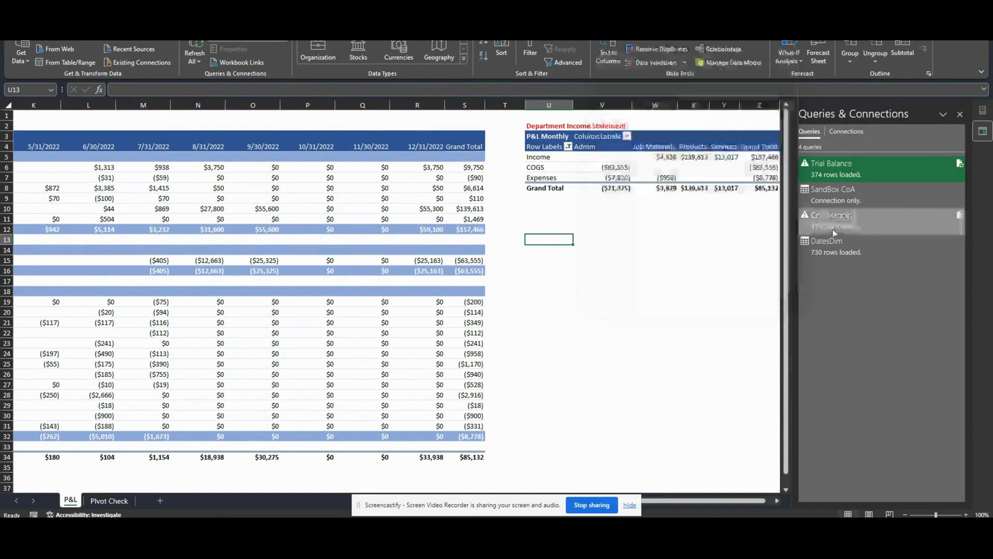
pyautogui.moveTo(854, 224)
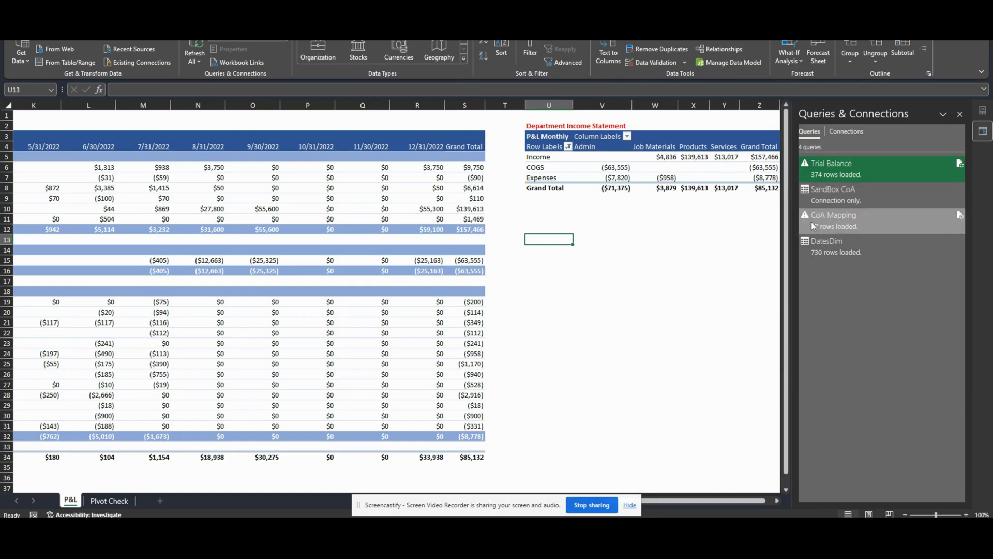
pyautogui.click(595, 262)
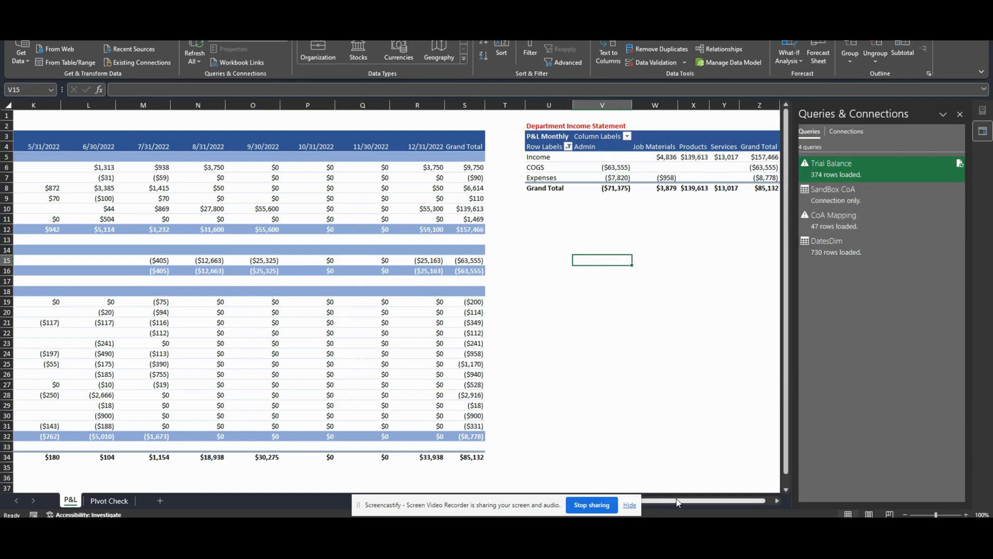
pyautogui.moveTo(680, 501); pyautogui.dragTo(745, 503)
# Step: Sum the June-to-total P&L expense and net figures to compare against the pivot's COGS row
pyautogui.click(385, 199)
pyautogui.click(722, 167)
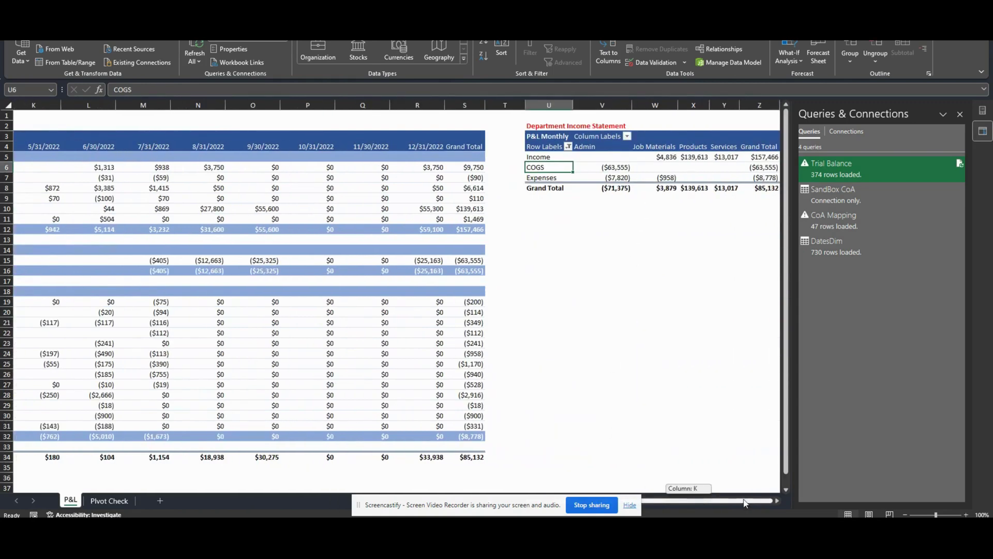
pyautogui.moveTo(745, 503); pyautogui.dragTo(652, 503)
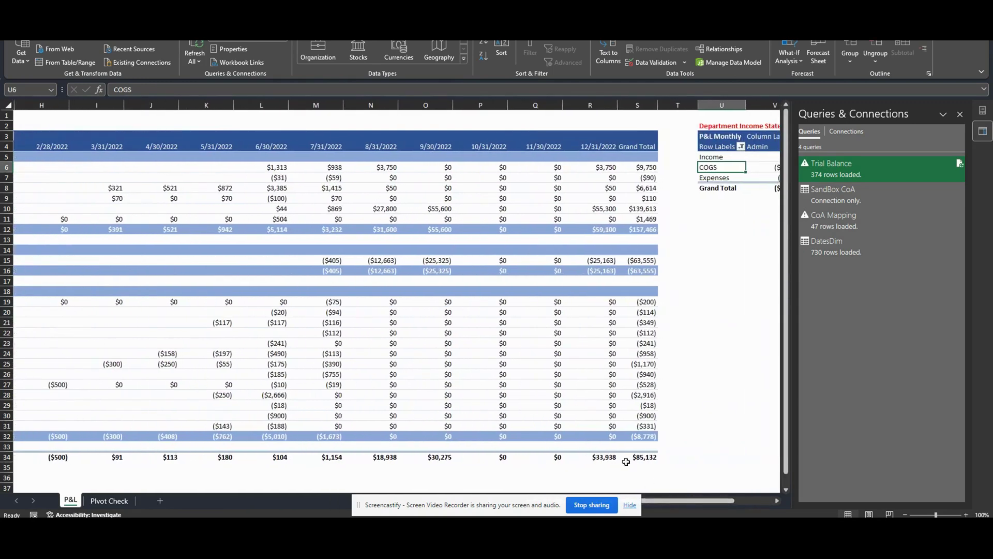
pyautogui.moveTo(634, 457); pyautogui.dragTo(265, 344)
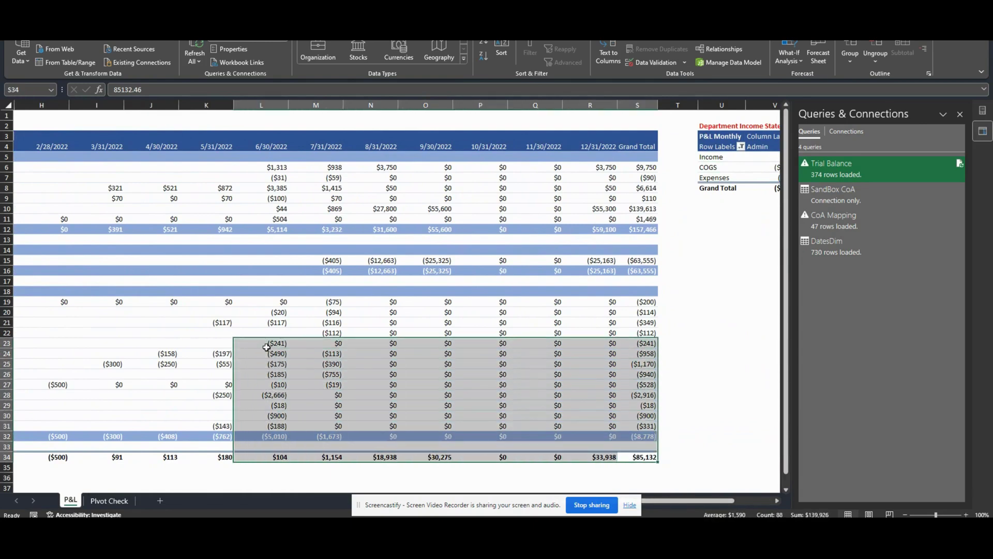
pyautogui.hscroll(3, 678, 510)
# Step: Check the pivot's Products income of 139,612.75, the Services expense cell and the -349.41 total in S21
pyautogui.click(715, 190)
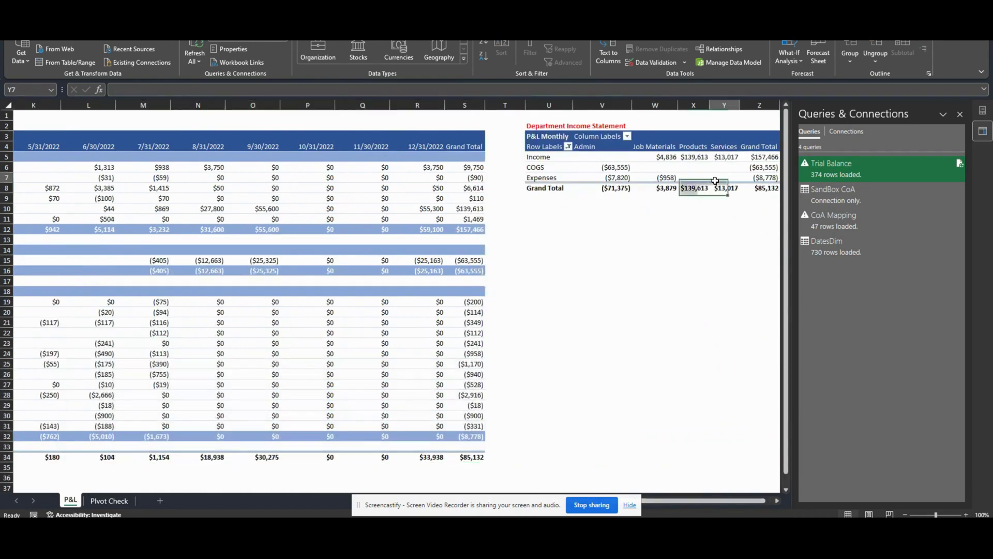
pyautogui.click(716, 179)
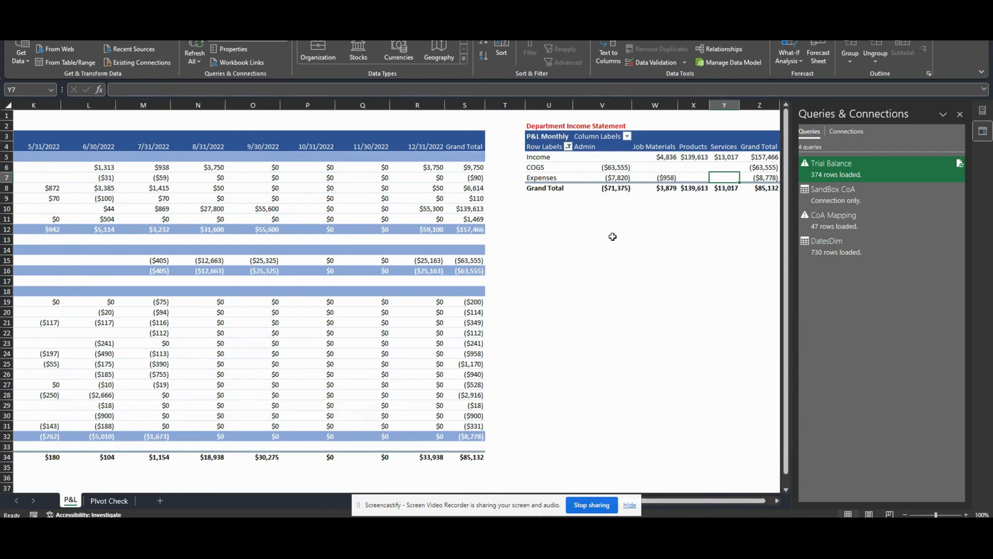
pyautogui.click(465, 324)
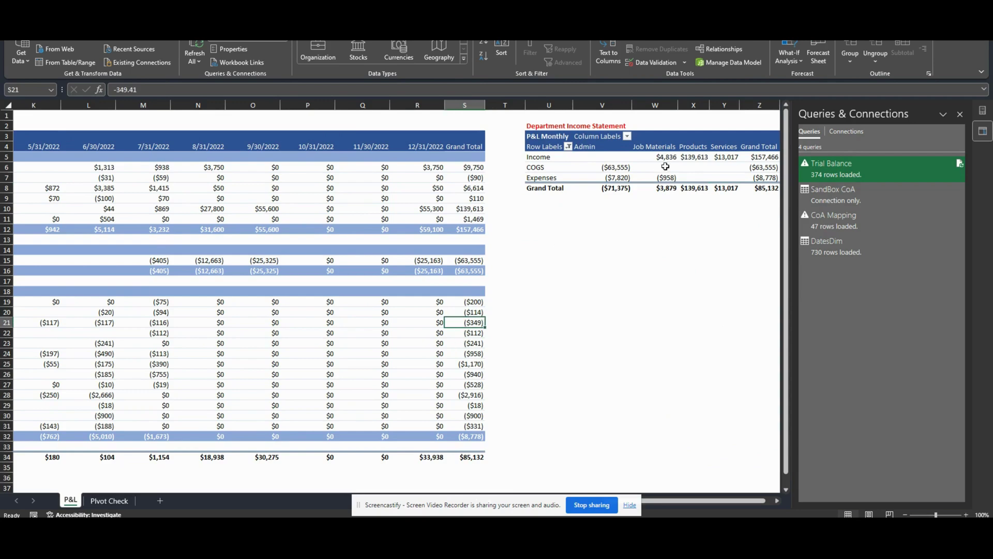
pyautogui.click(694, 157)
pyautogui.hotkey('alt', 'Tab')
pyautogui.hotkey('alt', 'Tab')
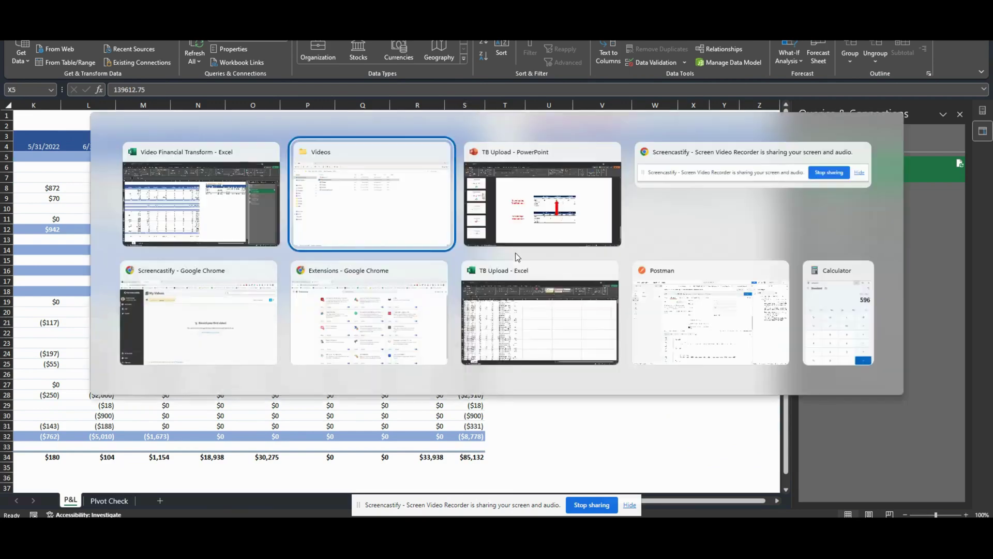
pyautogui.hotkey('alt', 'Tab')
pyautogui.hotkey('alt', 'Tab')
pyautogui.hotkey('alt', 'Tab')
pyautogui.hotkey('alt', 'Tab')
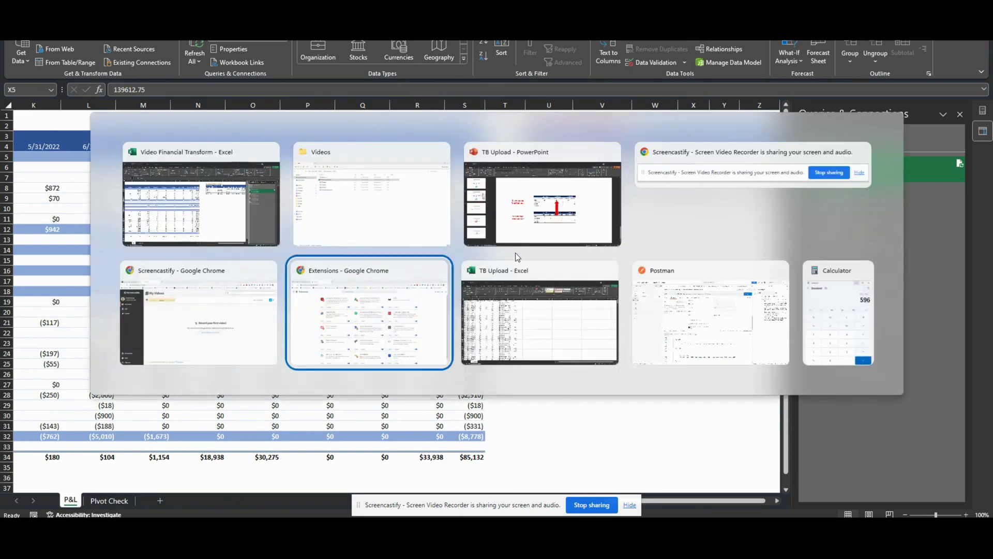
pyautogui.press('Escape')
pyautogui.hotkey('alt', 'Tab')
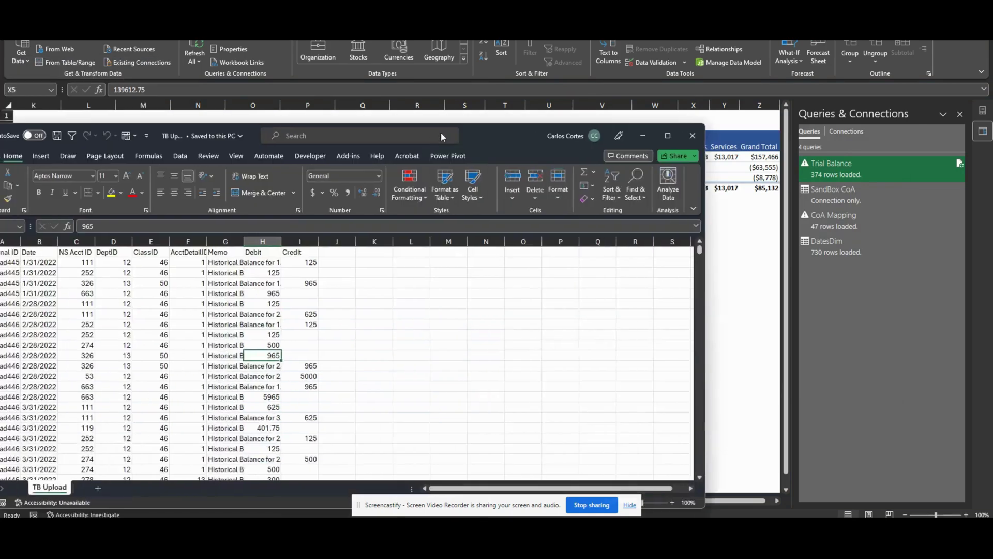
pyautogui.press('super+Up')
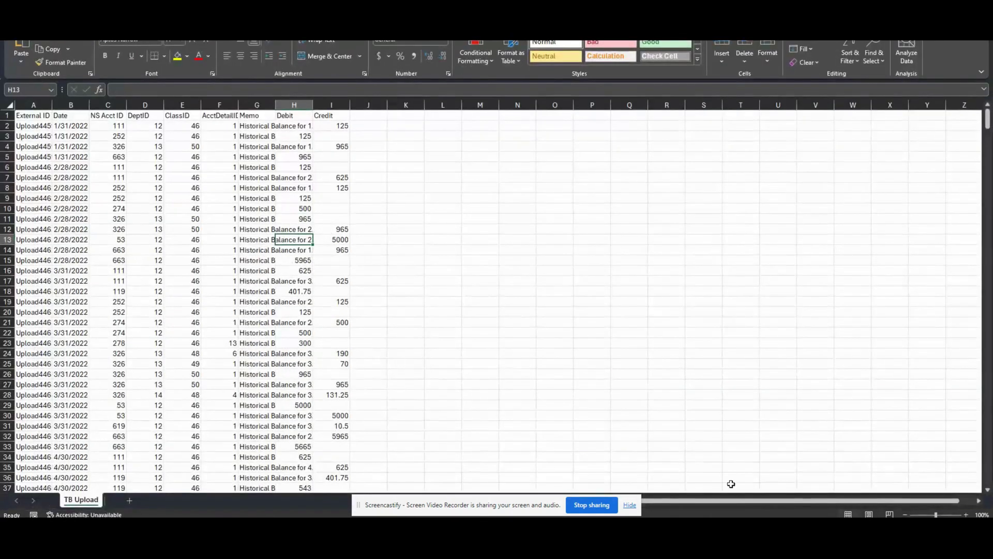
pyautogui.click(71, 125)
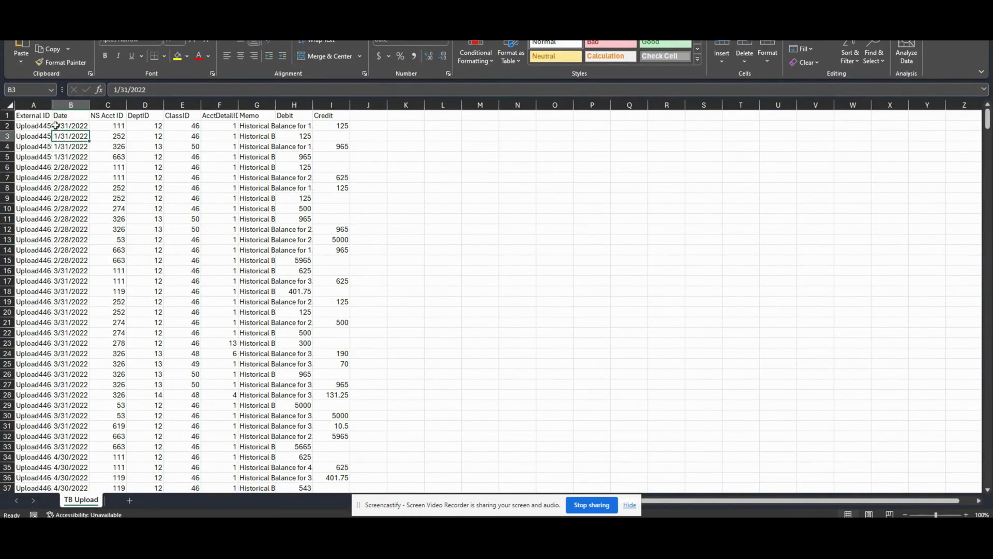
pyautogui.click(71, 105)
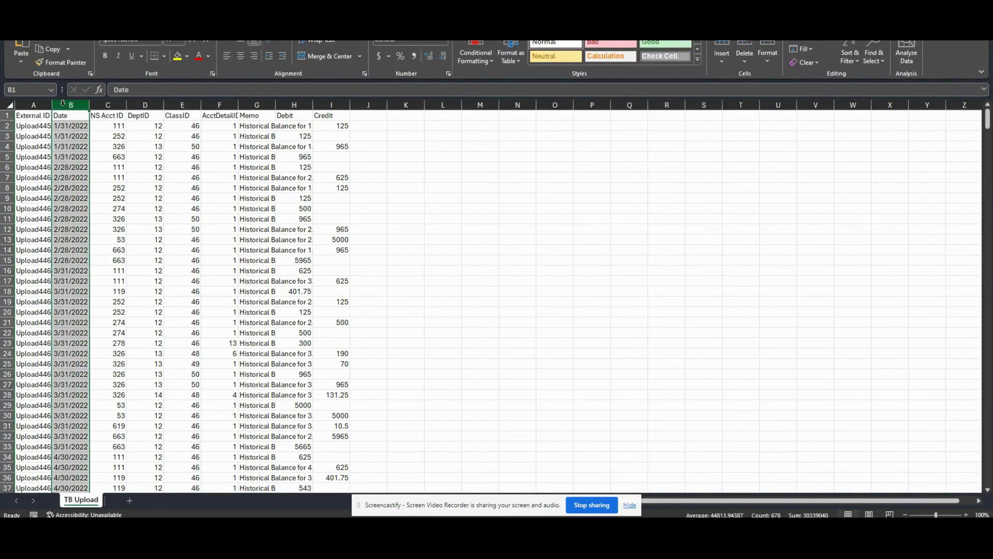
pyautogui.click(110, 104)
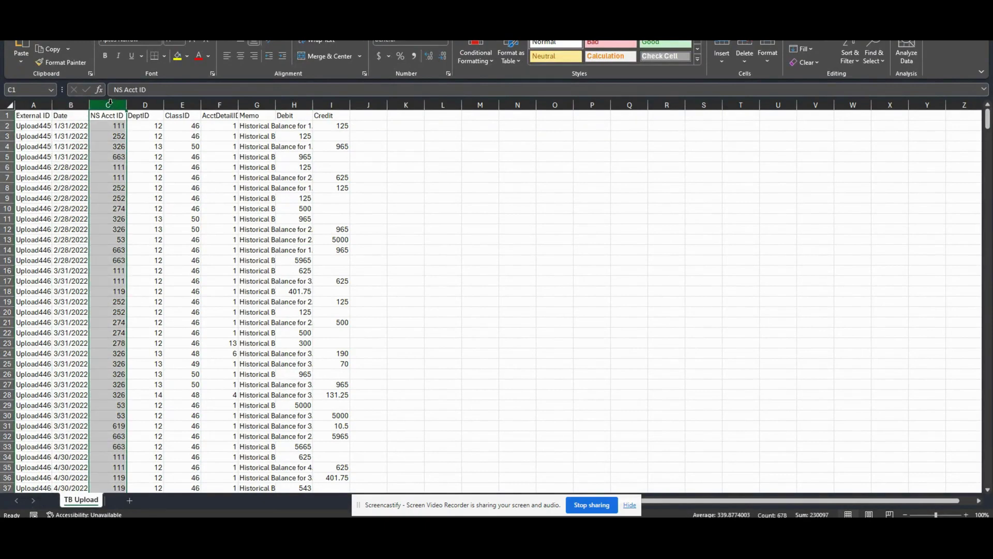
pyautogui.click(145, 105)
pyautogui.click(183, 105)
pyautogui.click(219, 105)
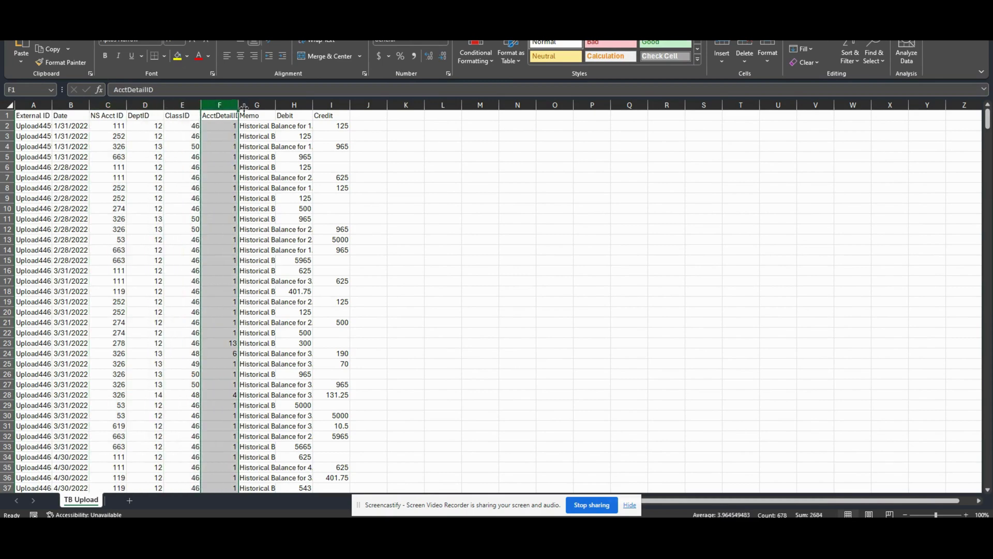
pyautogui.click(257, 105)
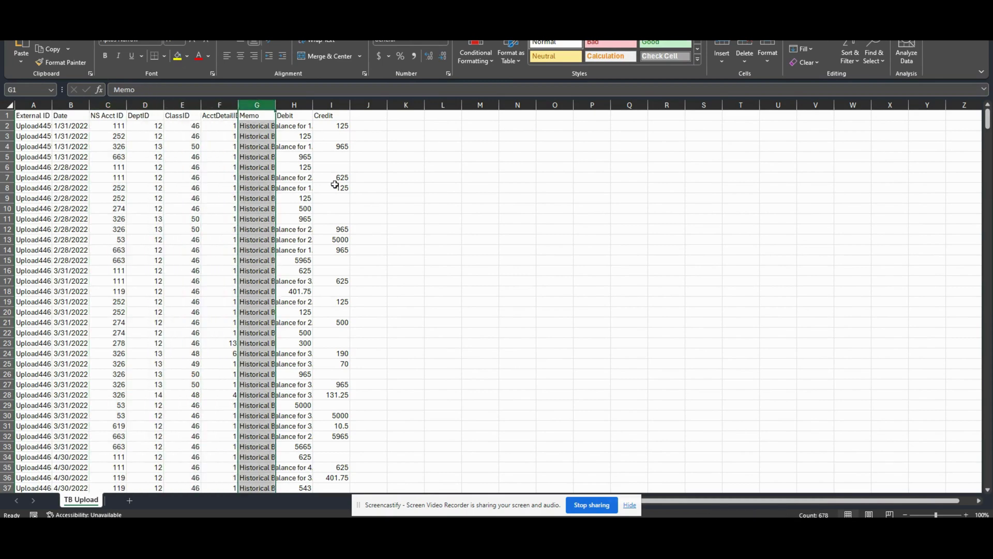
pyautogui.moveTo(294, 105); pyautogui.dragTo(331, 105)
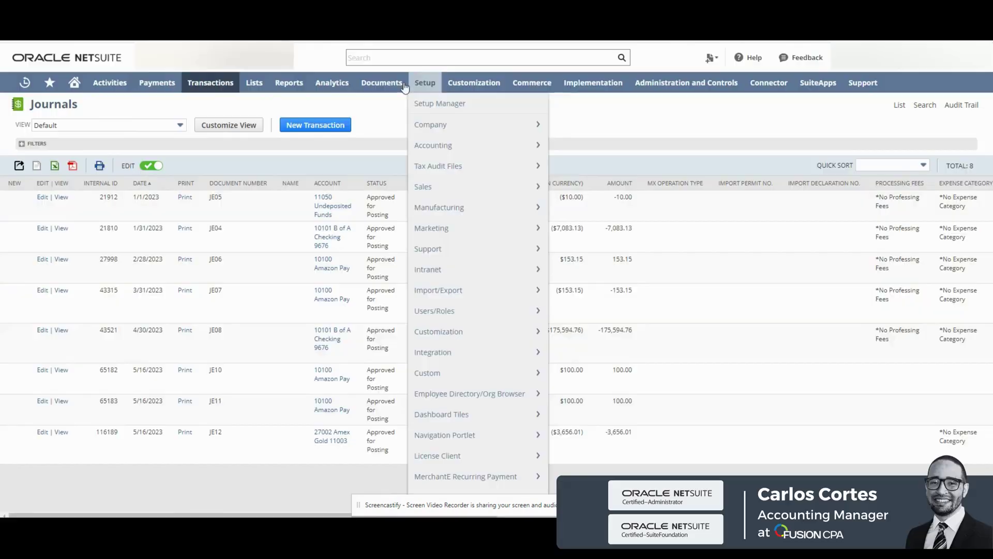
# Step: Open the saved TBG Upload Test import, attach TB Upload.csv, and continue to Field Mapping
pyautogui.moveTo(466, 295)
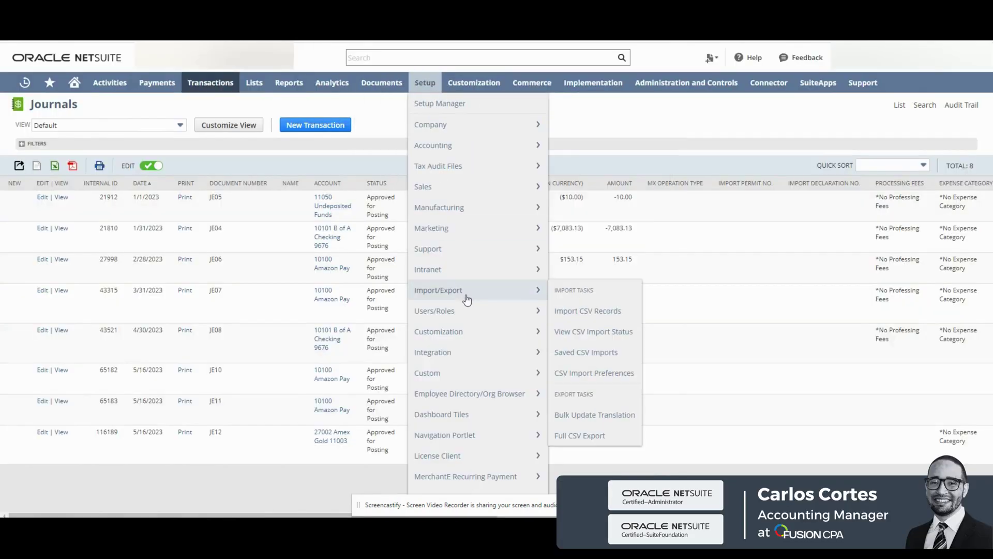
pyautogui.click(593, 351)
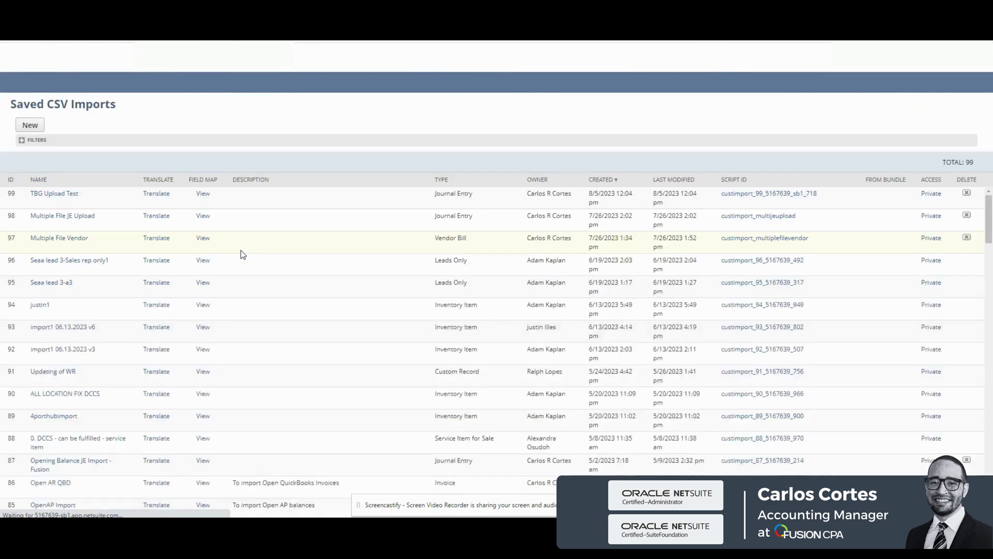
pyautogui.click(57, 195)
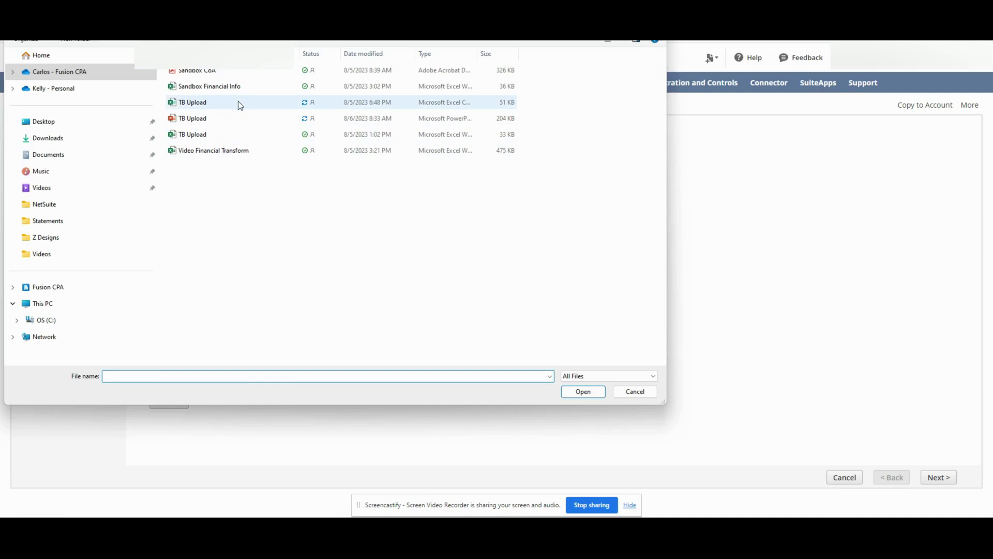
pyautogui.click(238, 102)
pyautogui.doubleClick(238, 102)
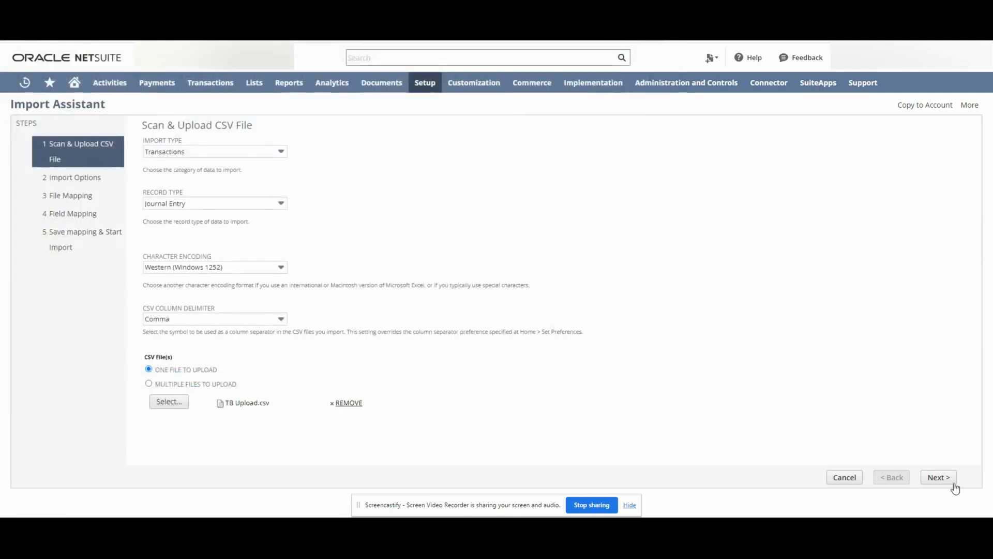
pyautogui.click(939, 477)
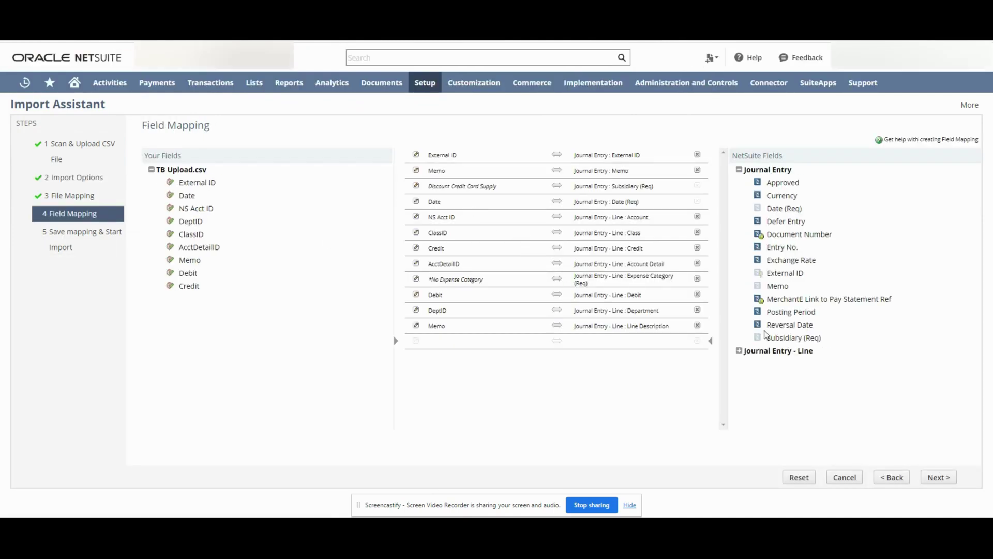
# Step: Add a Reversal Date mapping, remove it again, and continue with the original mapping
pyautogui.click(649, 341)
pyautogui.click(793, 327)
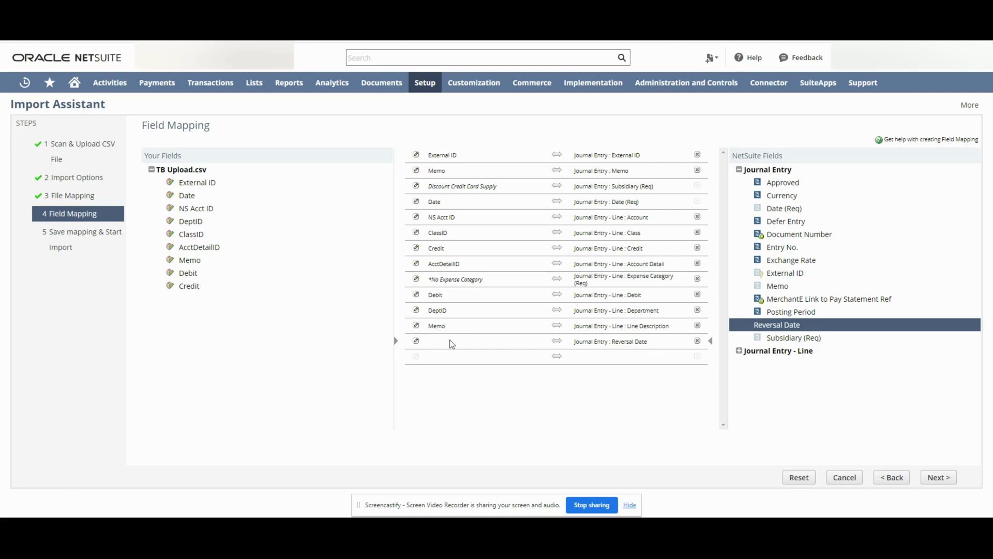
pyautogui.click(697, 341)
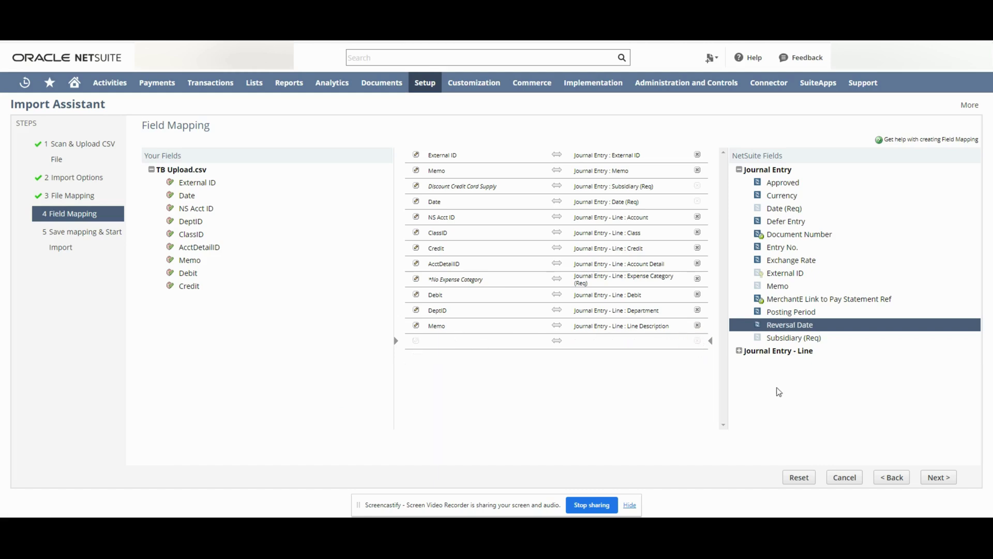
pyautogui.click(934, 478)
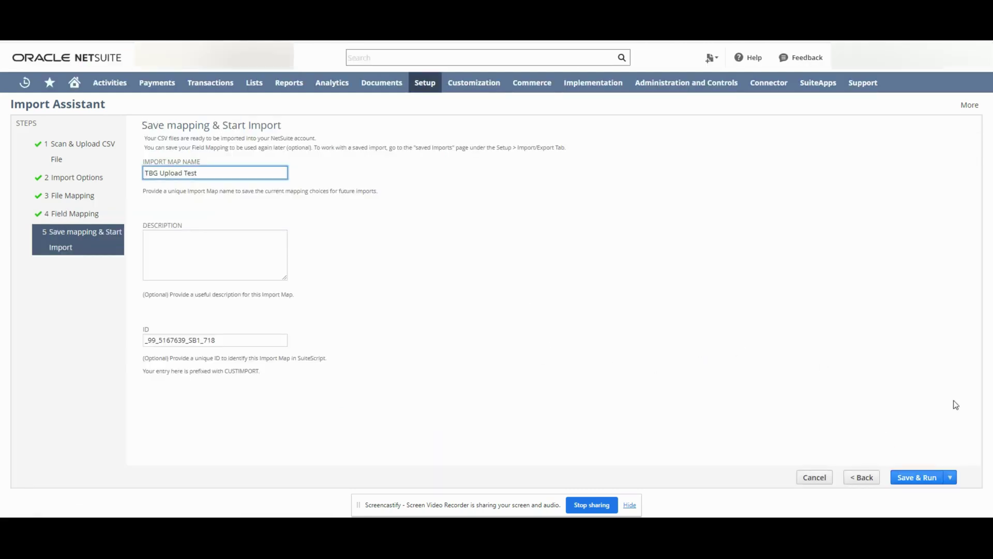
# Step: Run the TBG Upload Test import, confirm it, and review the 20 historical-balance journal entries
pyautogui.moveTo(951, 477)
pyautogui.click(901, 431)
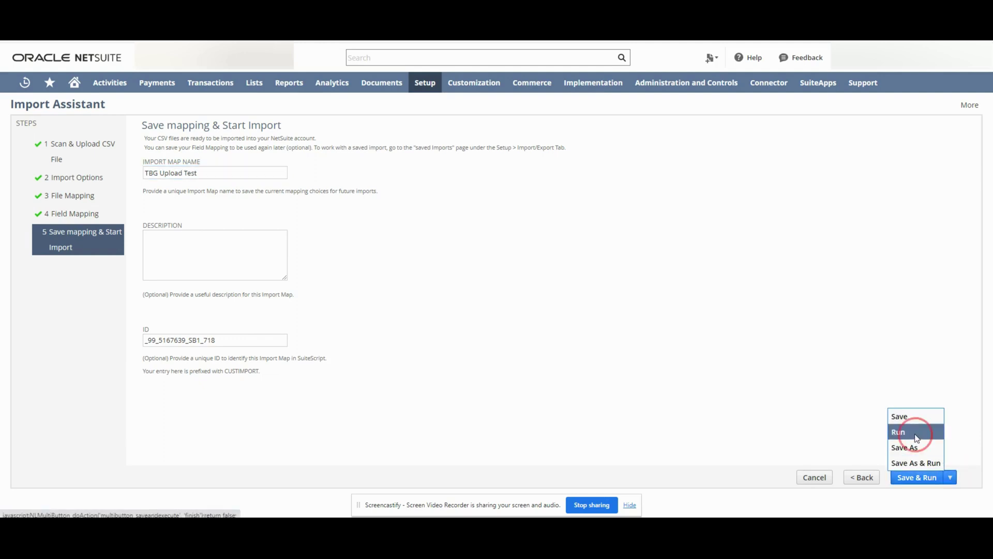
pyautogui.click(544, 91)
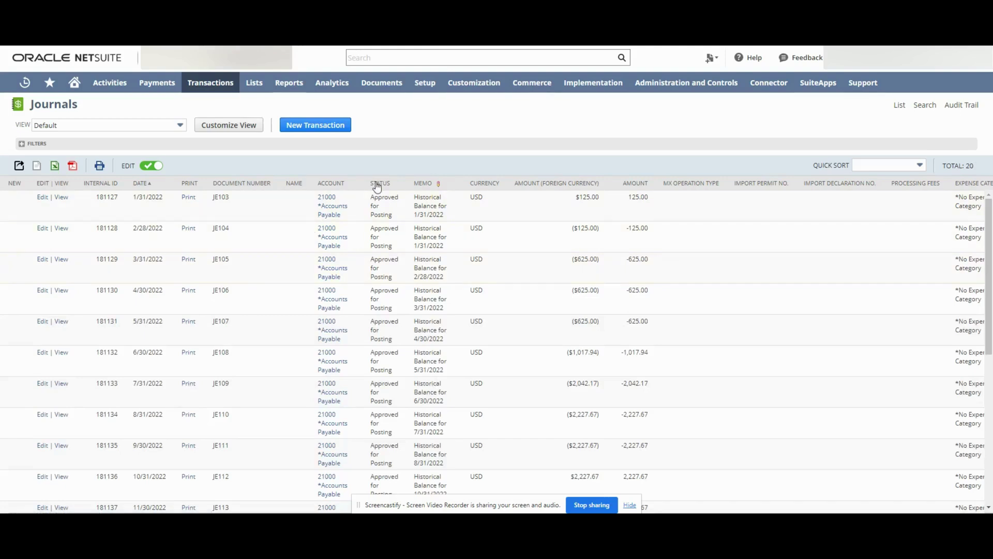
pyautogui.scroll(-1, 982, 222)
pyautogui.scroll(1, 982, 221)
# Step: Search 'periods in' to open the Periods Income Statement and highlight the $85,132.46 Net Income
pyautogui.click(466, 58)
pyautogui.write('p')
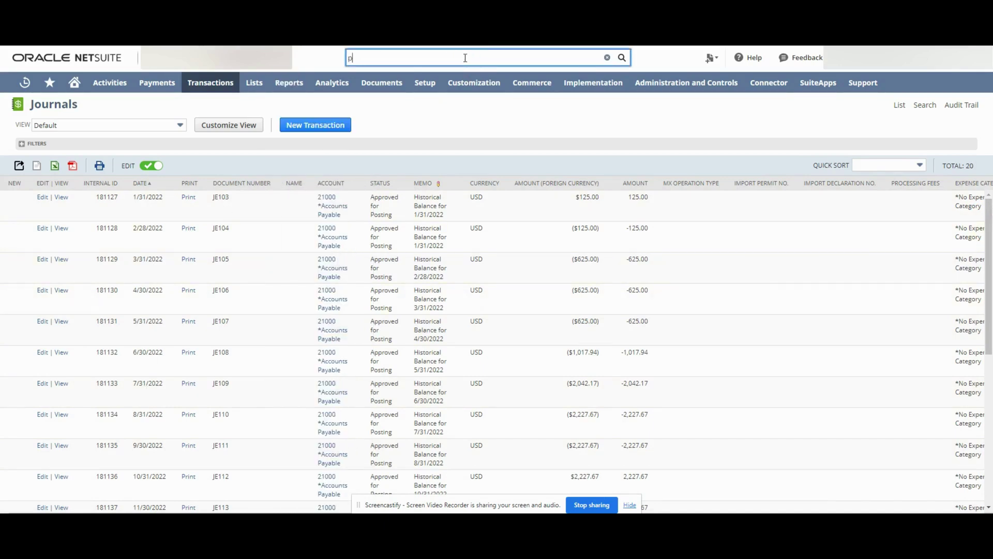
pyautogui.write('eriods inc')
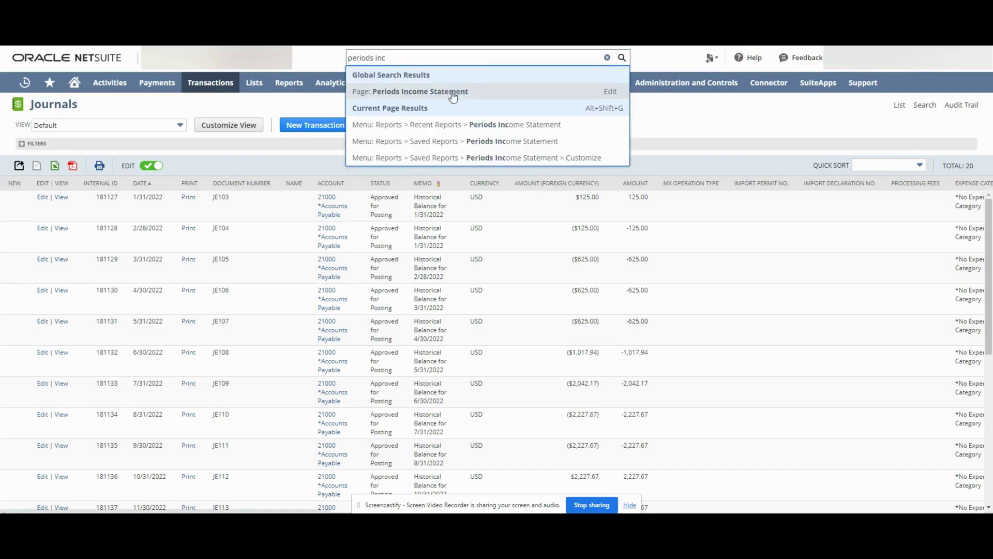
pyautogui.press('Return')
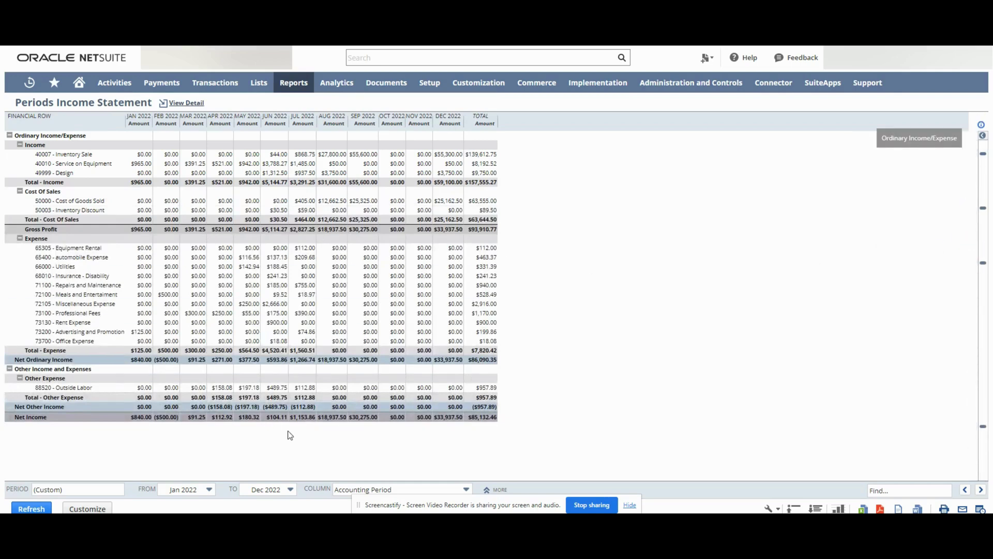
pyautogui.moveTo(470, 418); pyautogui.dragTo(496, 417)
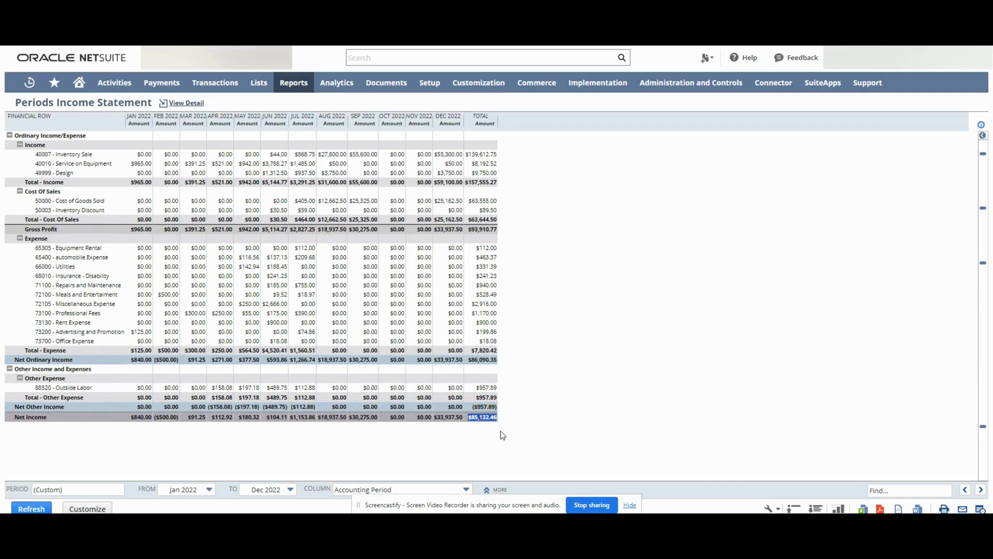
pyautogui.hotkey('alt', 'Tab')
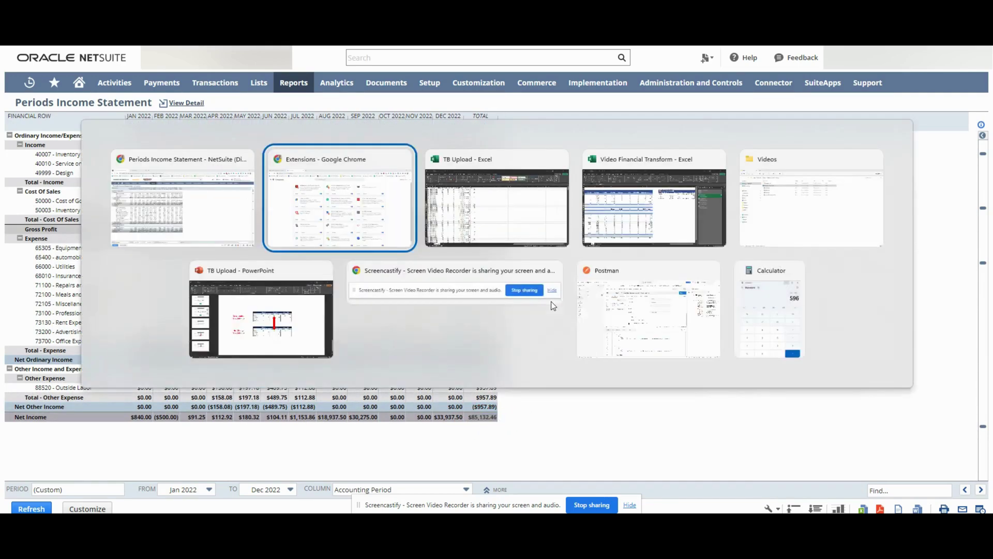
pyautogui.hotkey('alt', 'Tab')
pyautogui.hotkey('alt', 'Tab')
pyautogui.click(476, 457)
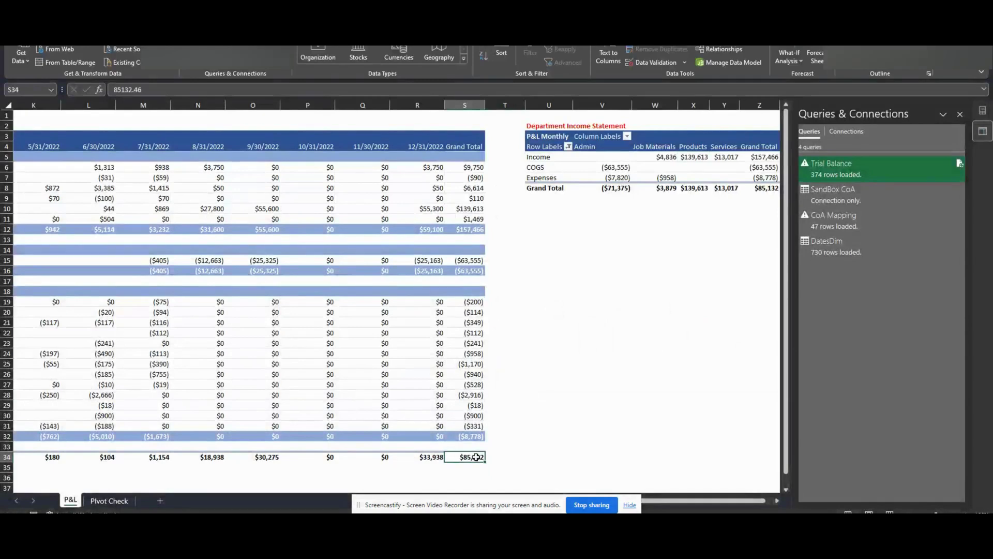
pyautogui.moveTo(645, 499); pyautogui.dragTo(595, 506)
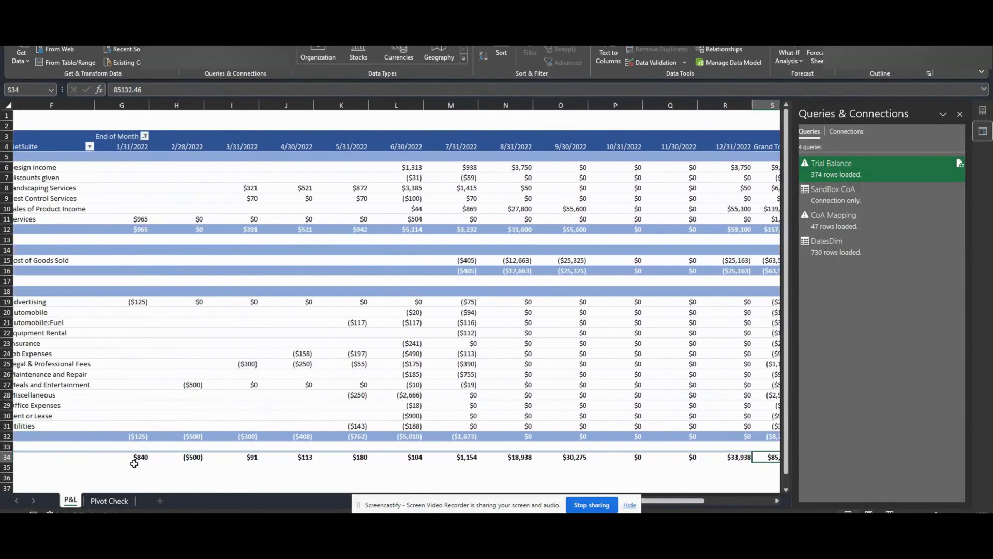
pyautogui.moveTo(136, 459); pyautogui.dragTo(700, 457)
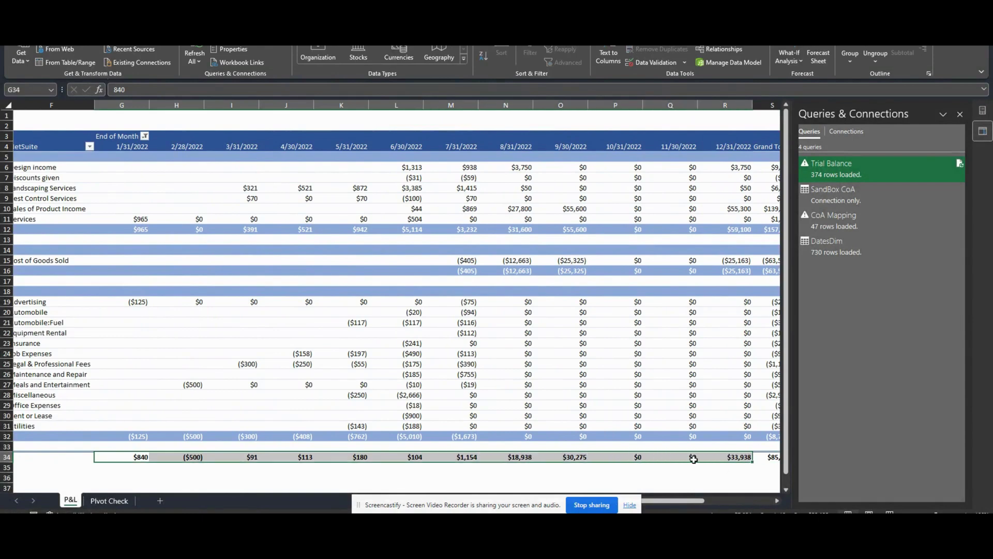
pyautogui.hotkey('alt', 'Tab')
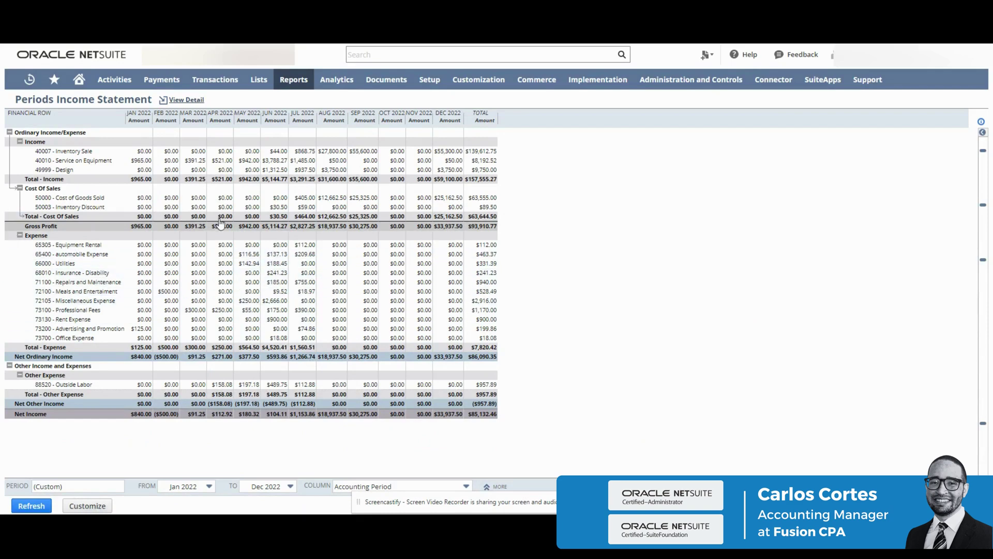
# Step: Search 'depart' to open the 2022 Department Income Statement, then return to the Excel workbook
pyautogui.click(493, 55)
pyautogui.write('depa')
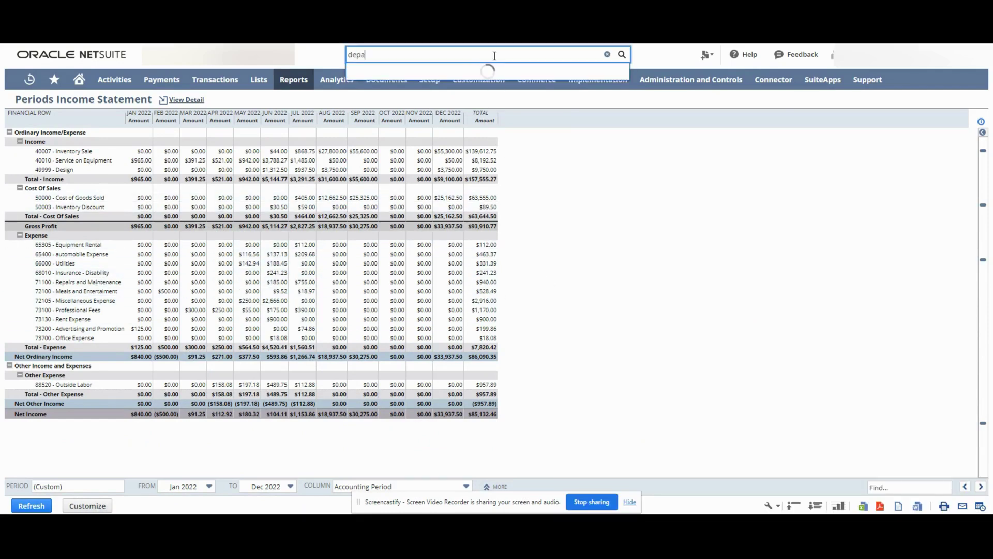
pyautogui.write('rtment')
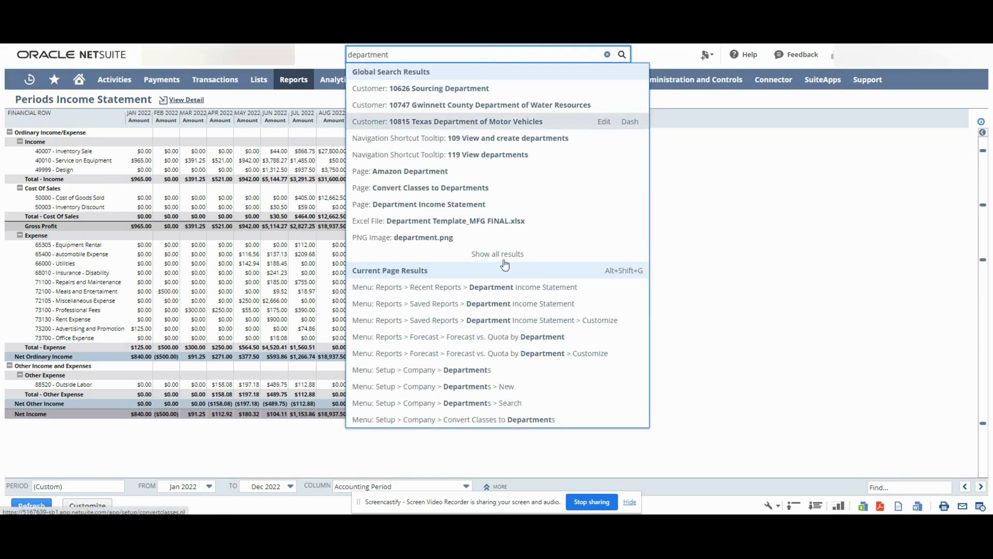
pyautogui.click(505, 288)
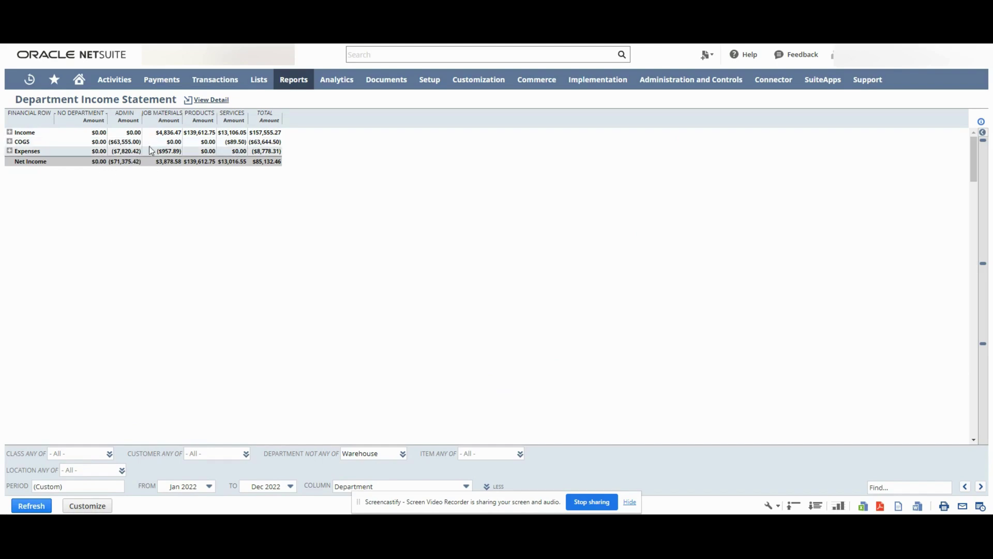
pyautogui.hotkey('alt', 'Tab')
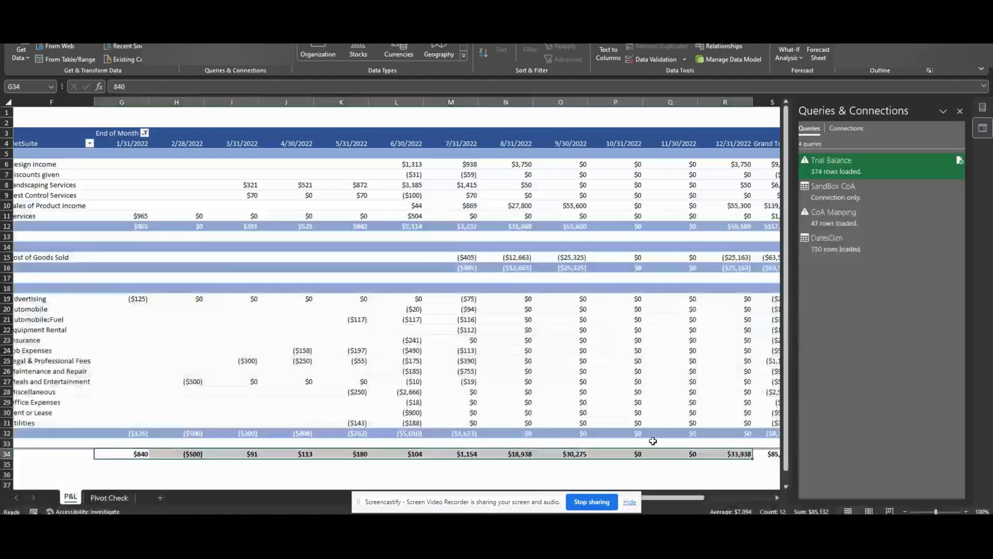
pyautogui.hscroll(5, 641, 207)
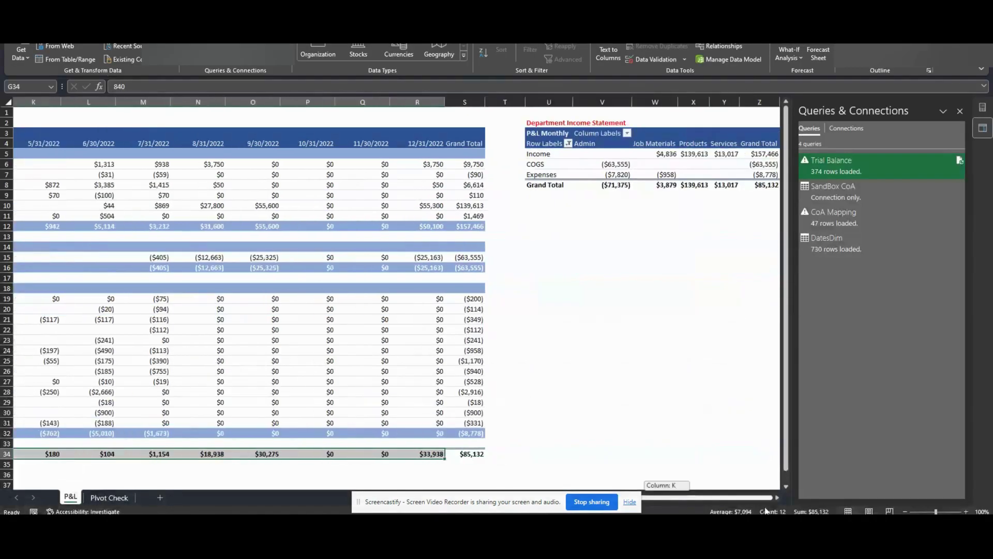
pyautogui.click(612, 165)
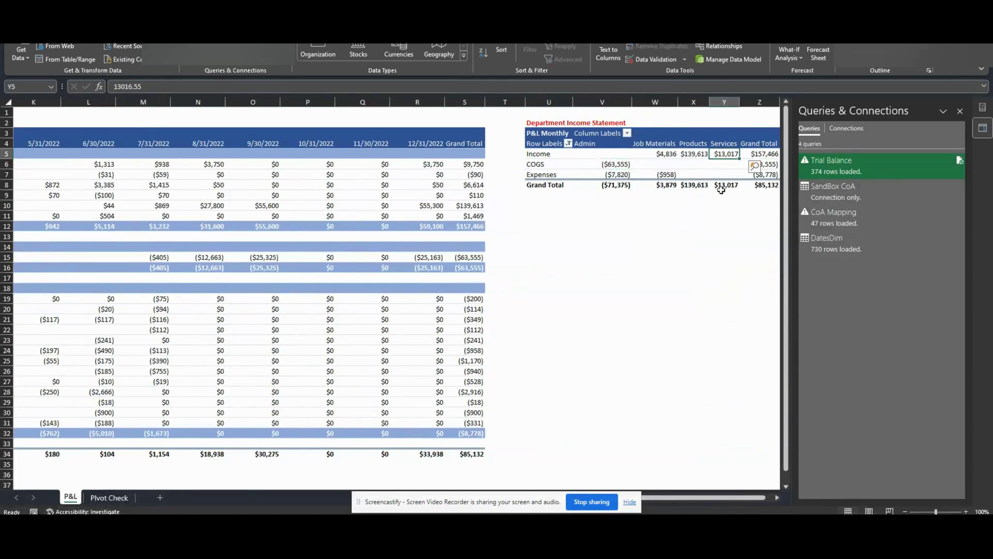
pyautogui.click(724, 195)
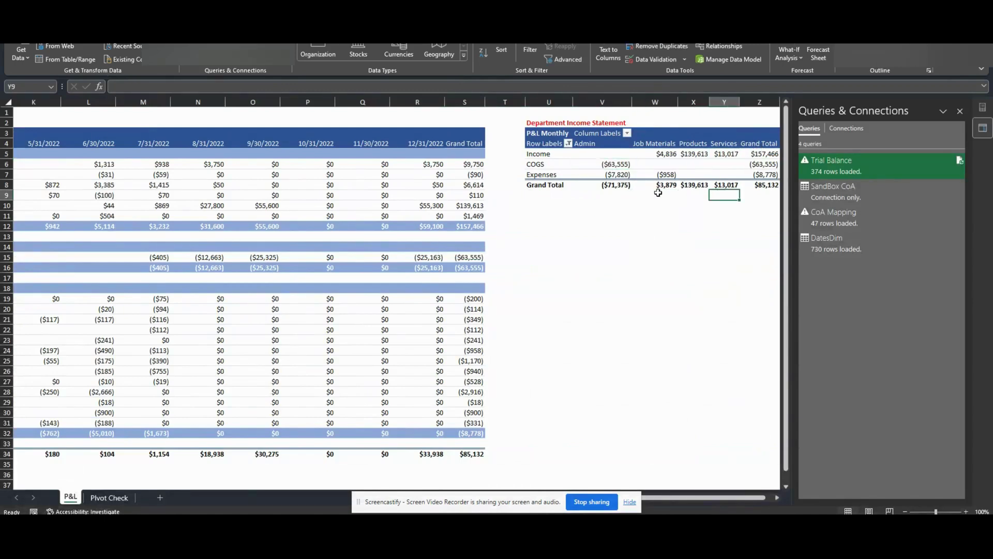